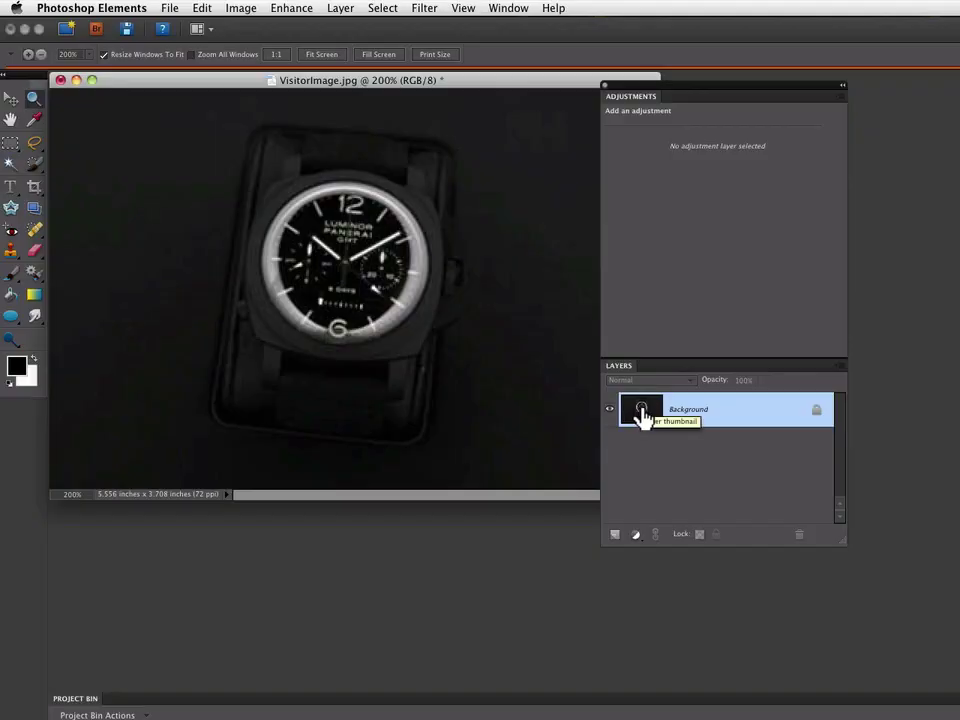
Drag the Background layer onto the new-layer button to create a Background copy layer
{"action": "left_click_drag", "start_coordinate": [641, 417], "coordinate": [617, 540]}
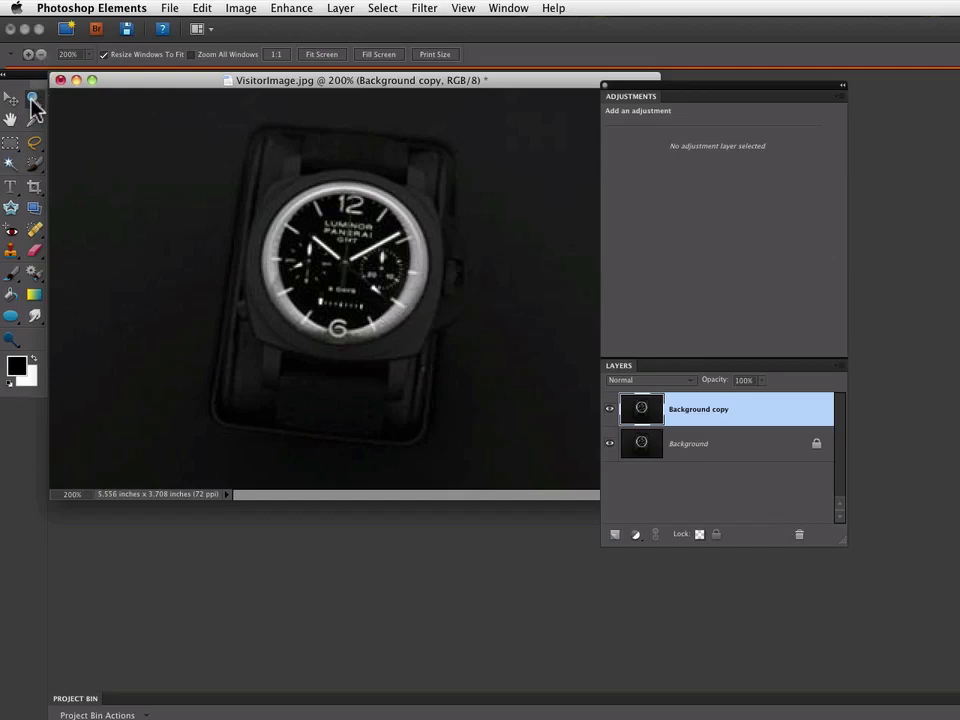
Zoom in twice on the watch to 400% and pan to centre the dial
{"action": "left_click", "coordinate": [280, 194]}
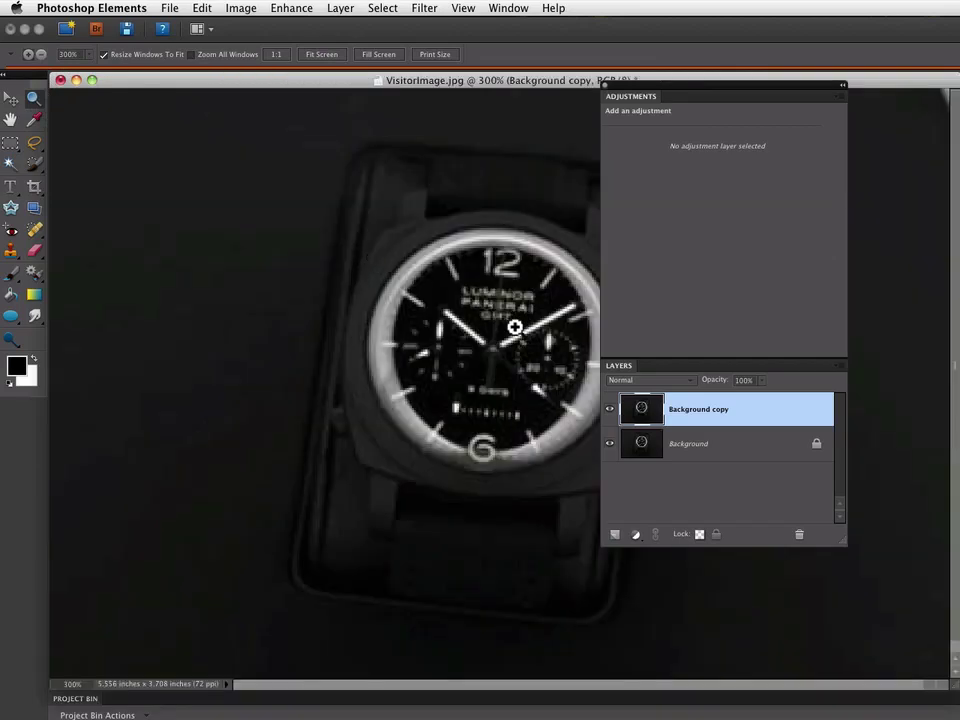
{"action": "left_click", "coordinate": [514, 327]}
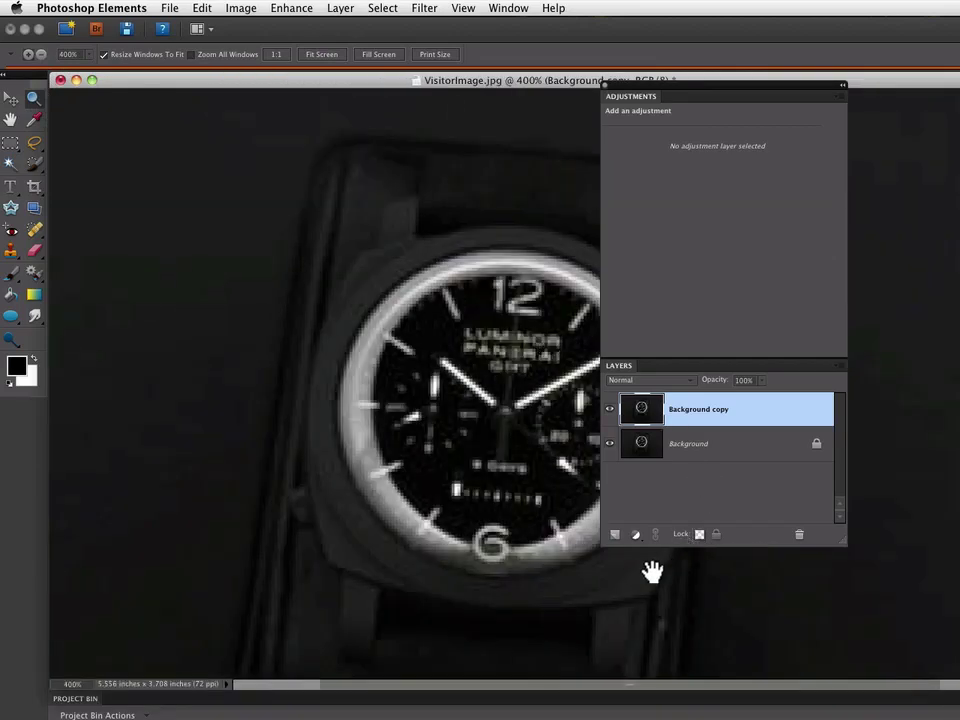
{"action": "left_click_drag", "start_coordinate": [652, 572], "coordinate": [455, 463]}
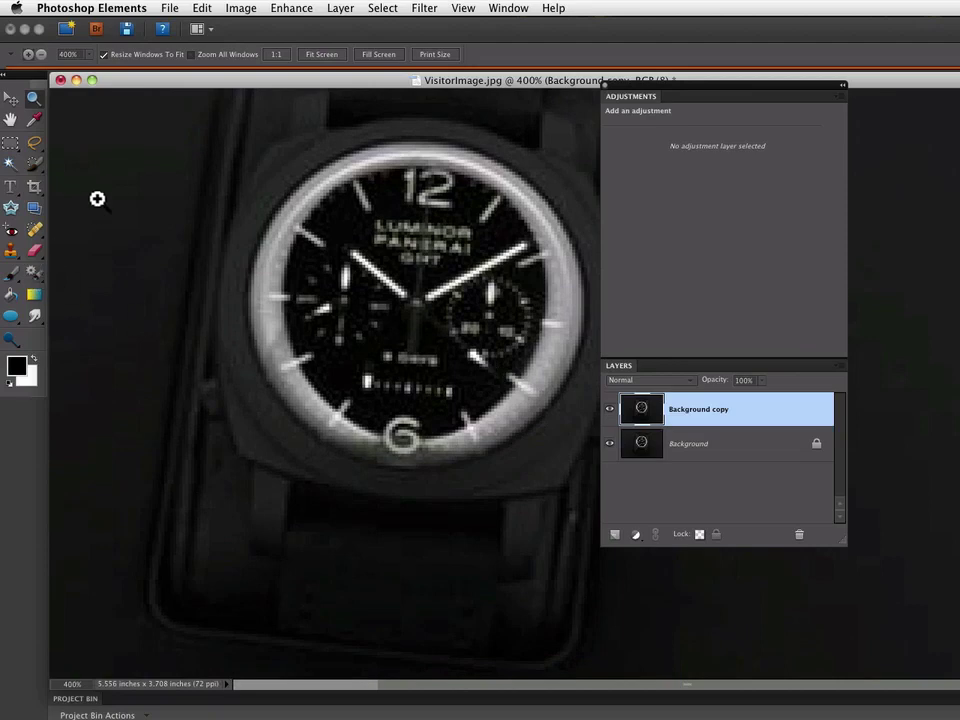
Magic Wand-select the bezel ring at tolerance 32, adding the top and near-6 sections
{"action": "left_click", "coordinate": [10, 161]}
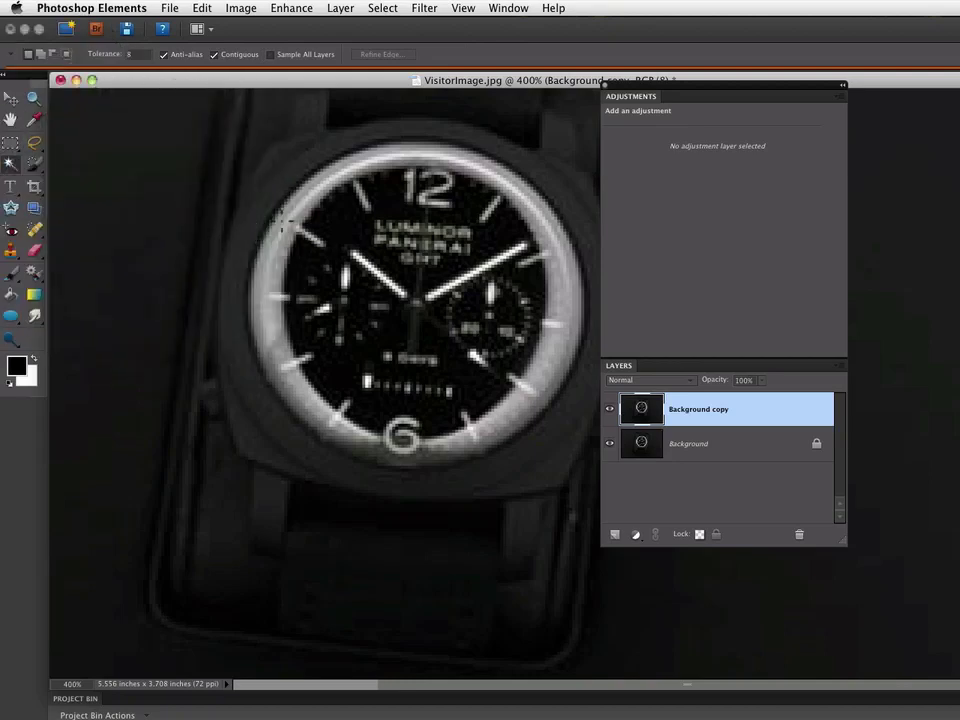
{"action": "double_click", "coordinate": [136, 55]}
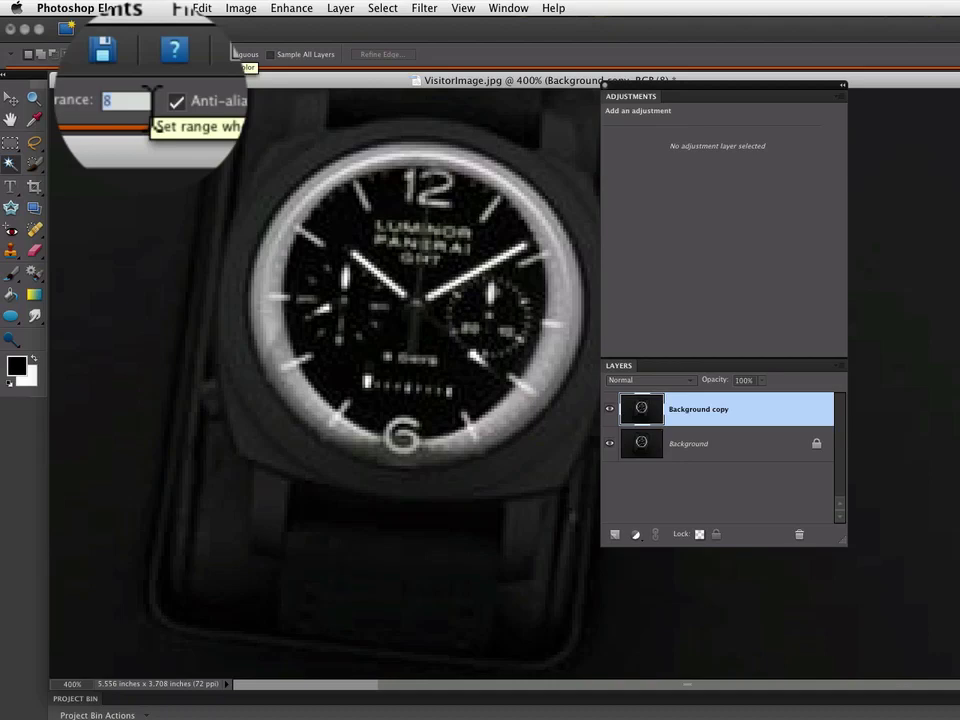
{"action": "type", "text": "32"}
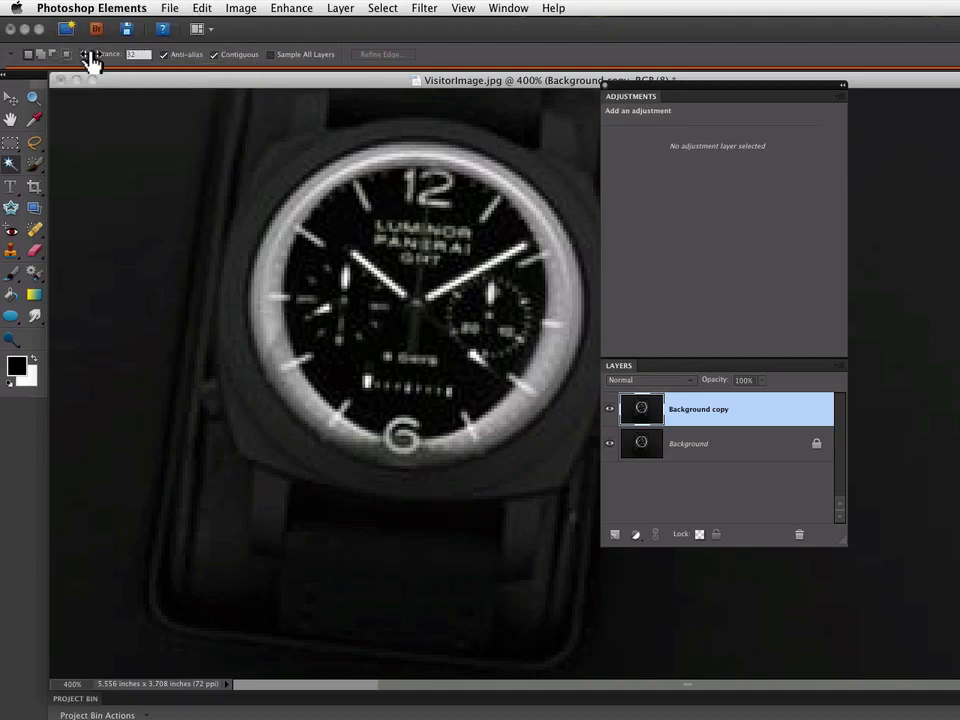
{"action": "left_click", "coordinate": [369, 457]}
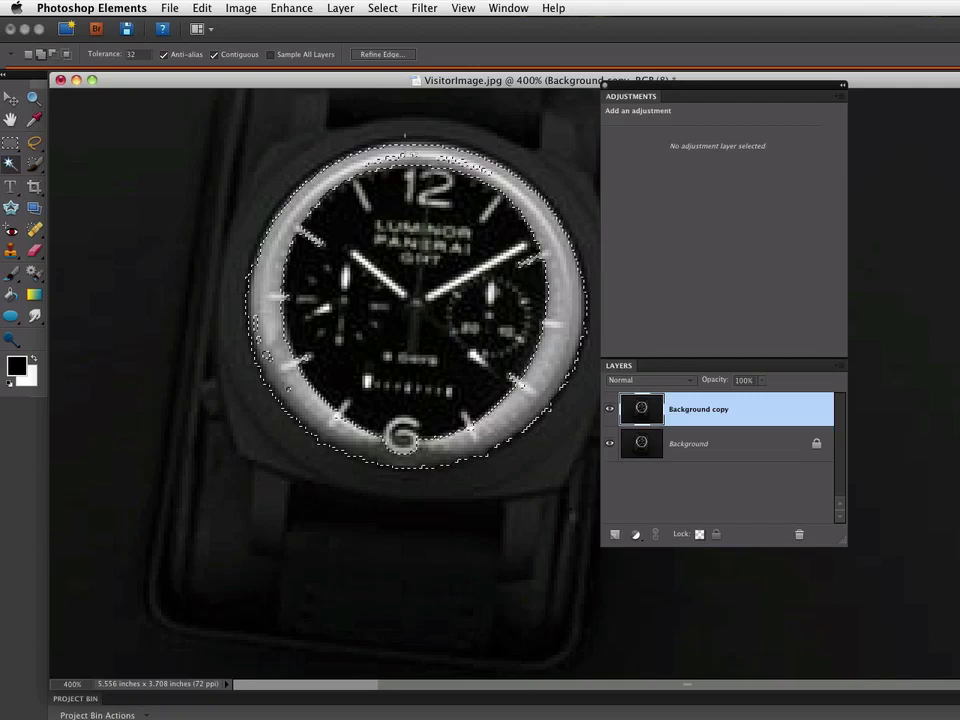
{"action": "left_click", "coordinate": [465, 162], "text": "shift"}
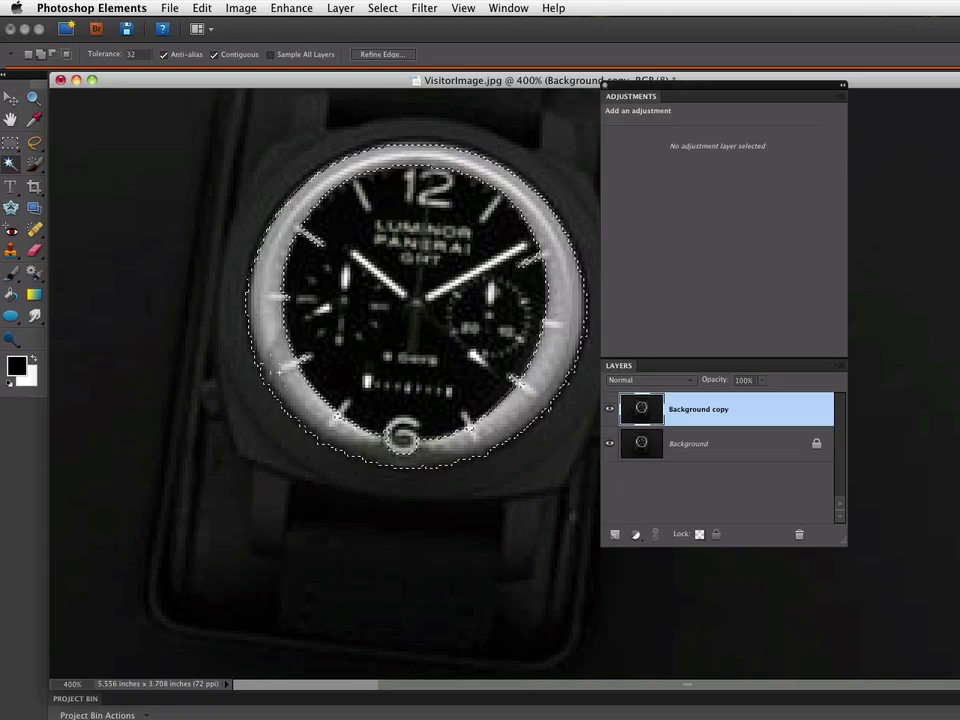
{"action": "left_click", "coordinate": [521, 386], "text": "shift"}
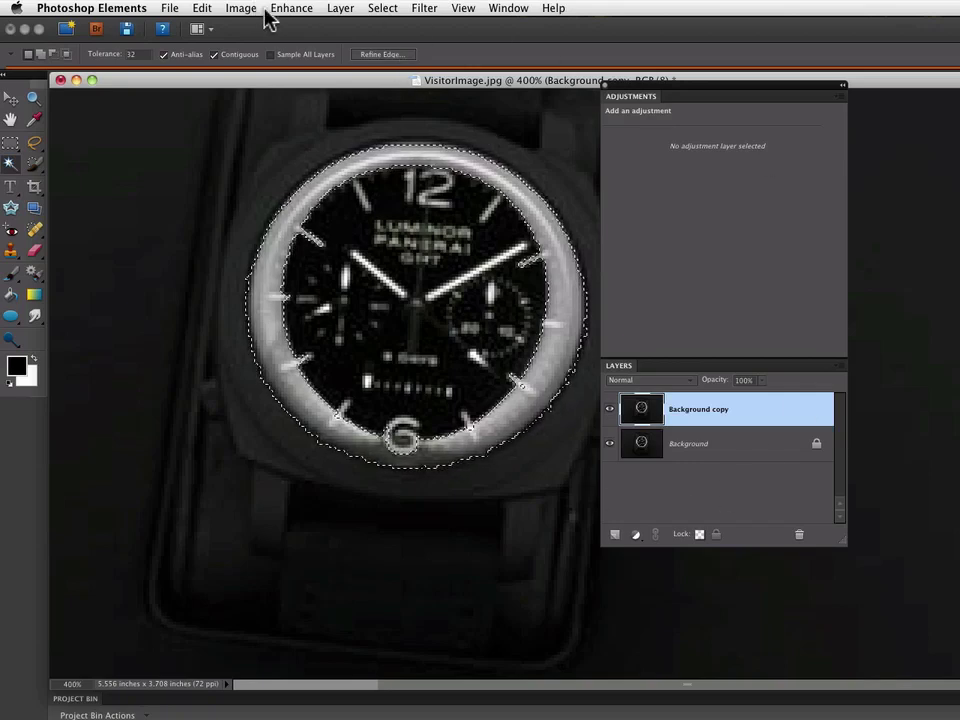
Feather the bezel selection by a 2-pixel radius using Select > Feather
{"action": "left_click", "coordinate": [382, 8]}
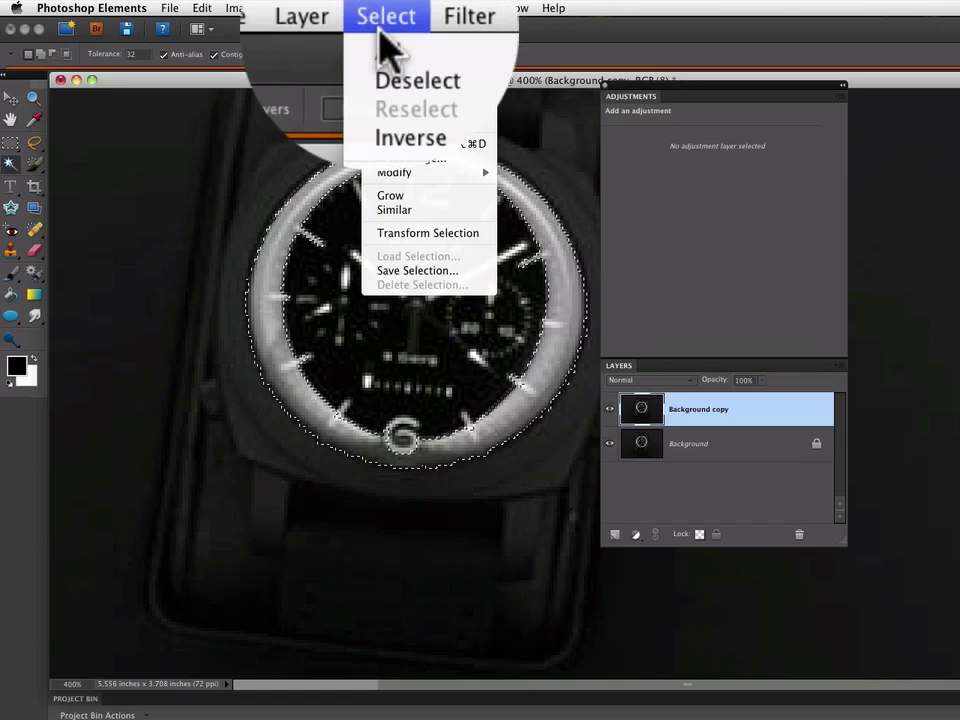
{"action": "left_click", "coordinate": [395, 148]}
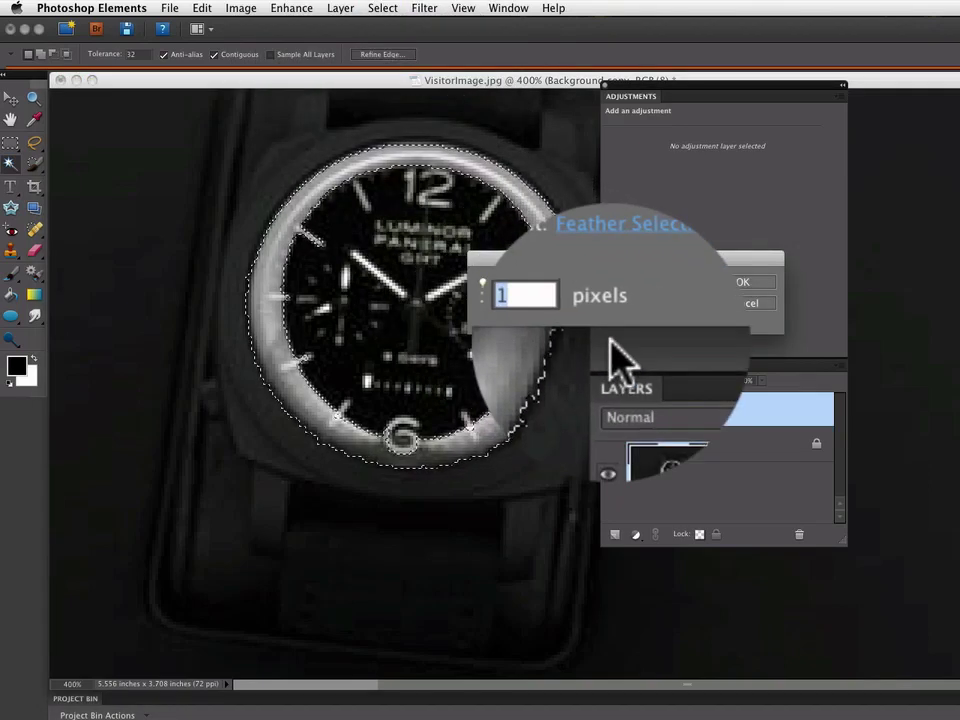
{"action": "type", "text": "2"}
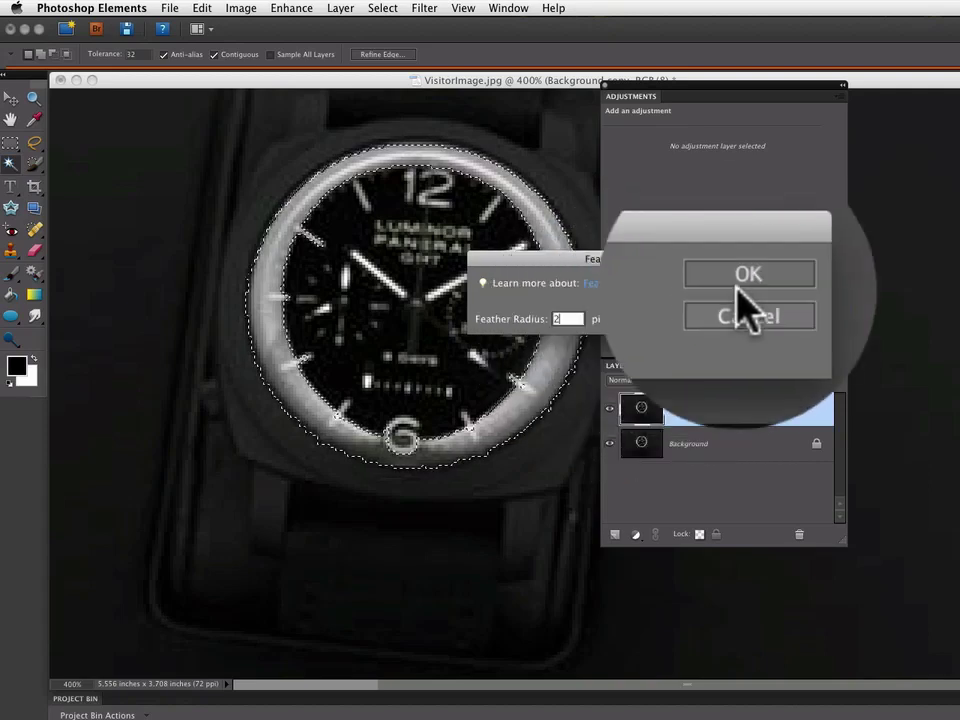
{"action": "left_click", "coordinate": [752, 284]}
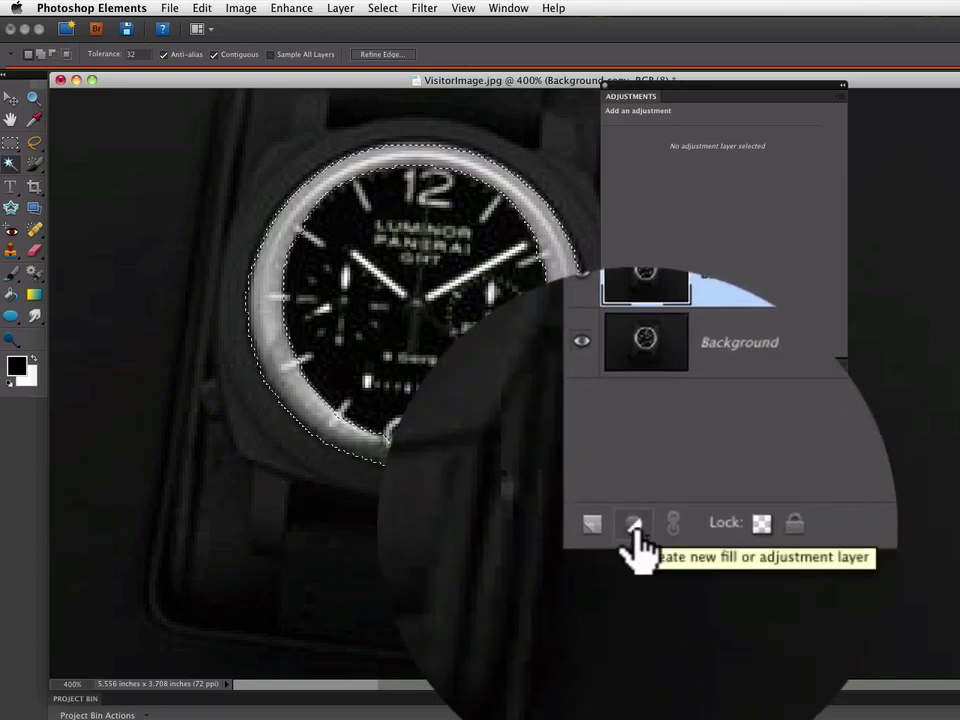
Add a Levels adjustment layer on the bezel selection, with output white lowered to 46
{"action": "left_click", "coordinate": [633, 525]}
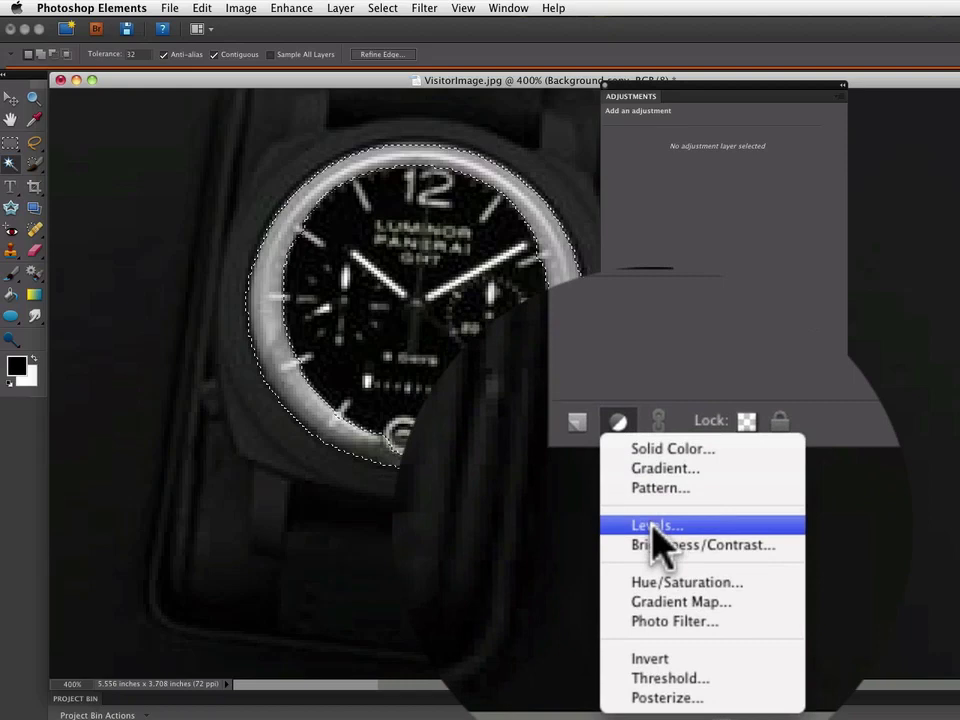
{"action": "left_click", "coordinate": [655, 528]}
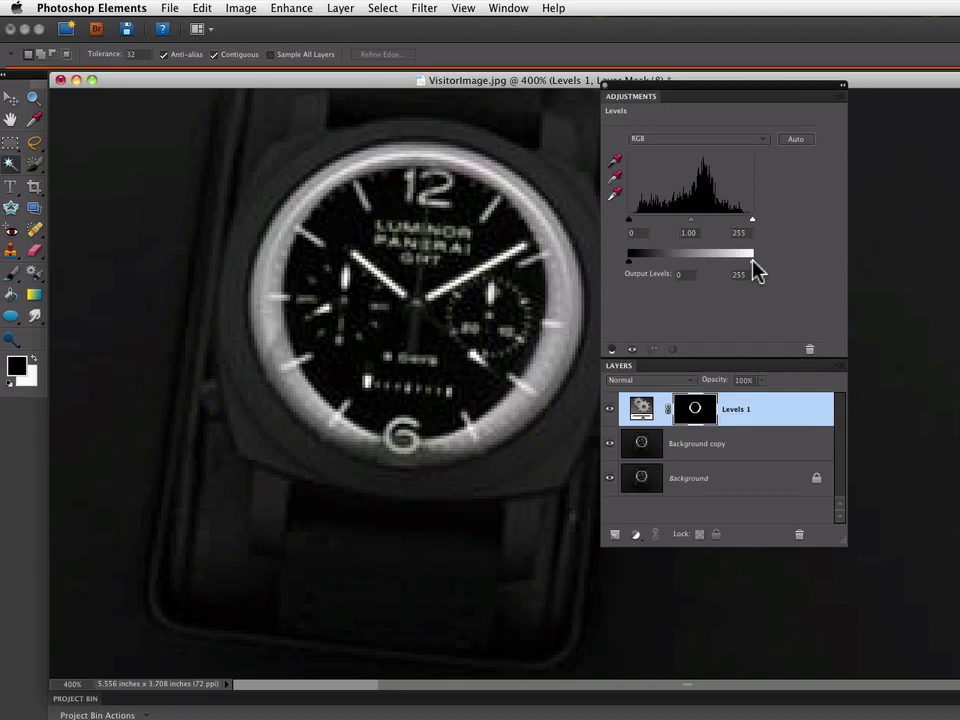
{"action": "left_click_drag", "start_coordinate": [753, 261], "coordinate": [651, 261]}
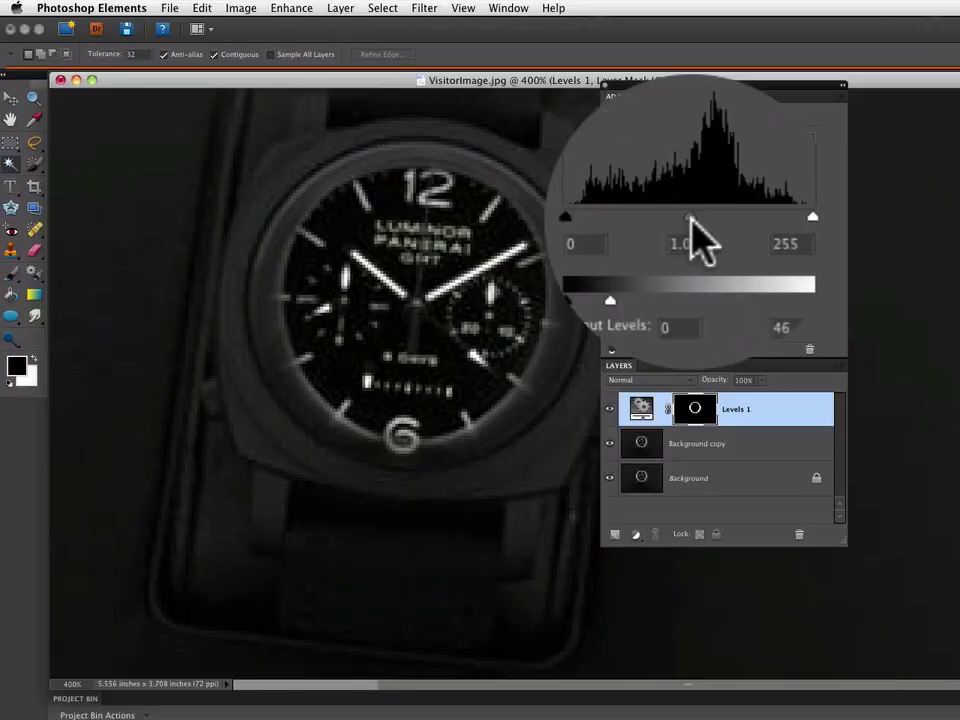
Tune the Levels midtone gamma to about 0.49 and raise the black input to 76
{"action": "left_click_drag", "start_coordinate": [690, 219], "coordinate": [731, 219]}
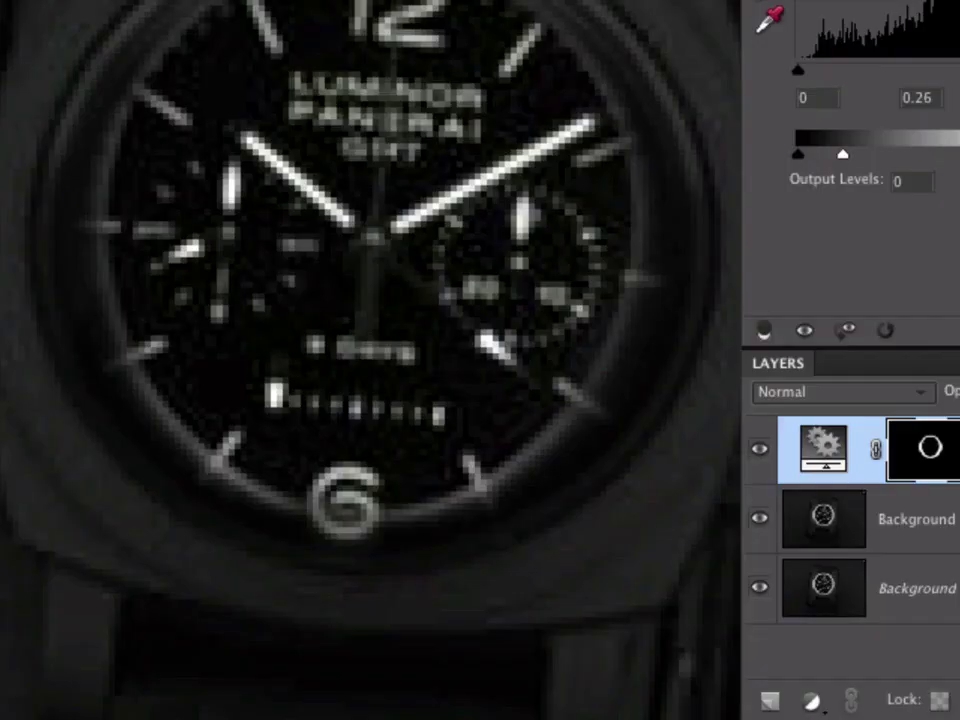
{"action": "left_click_drag", "start_coordinate": [731, 219], "coordinate": [717, 224]}
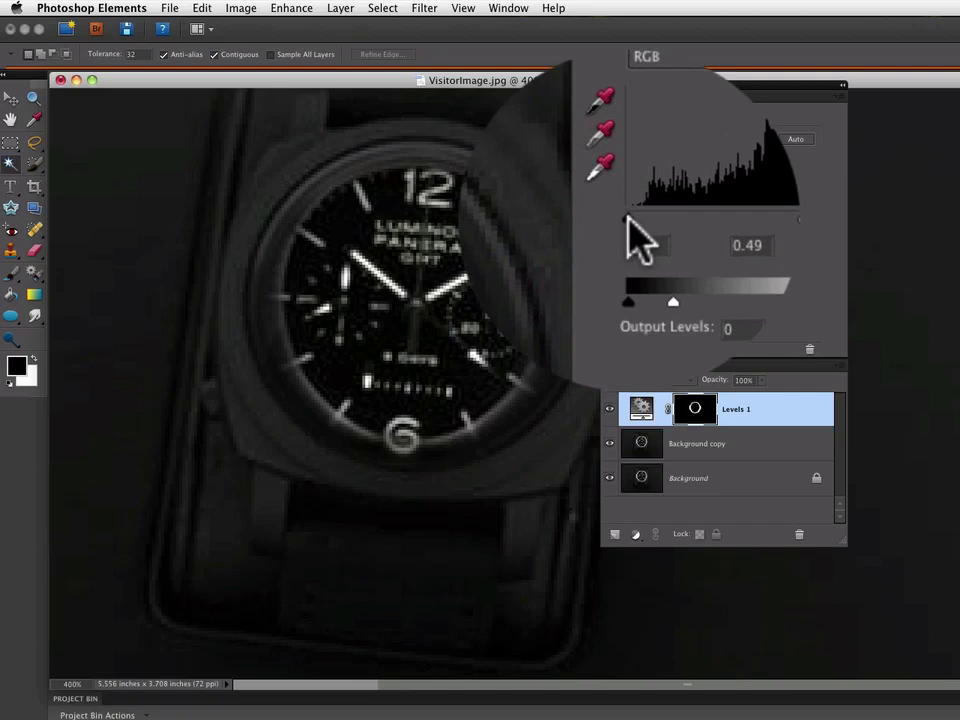
{"action": "left_click_drag", "start_coordinate": [629, 219], "coordinate": [665, 222]}
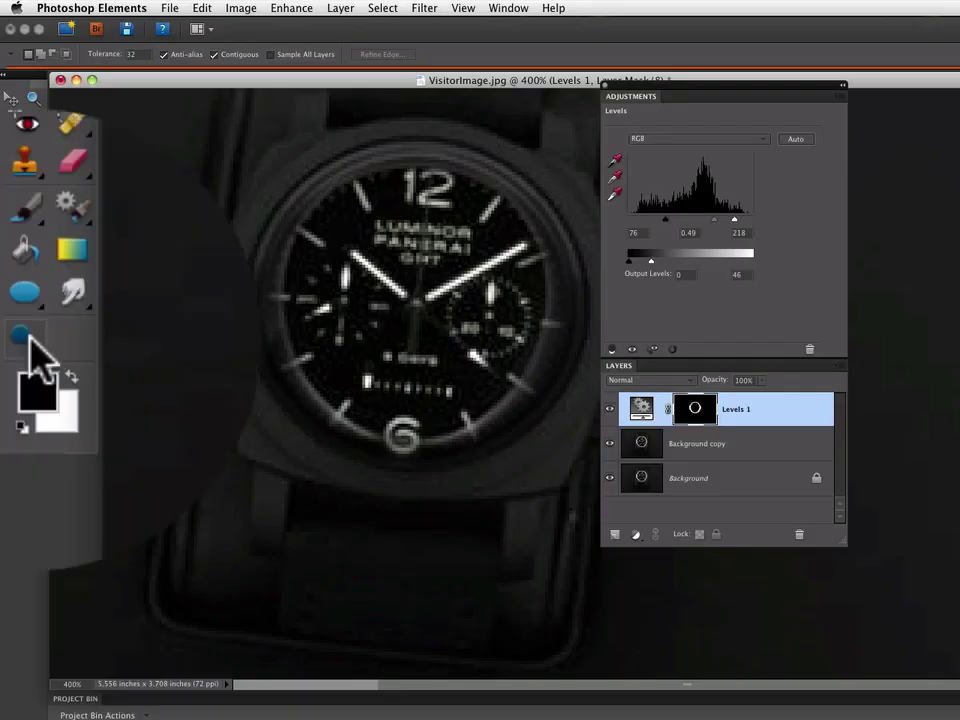
Select the Burn tool with an 8 px brush, Highlights range and 100% exposure
{"action": "left_click", "coordinate": [28, 337]}
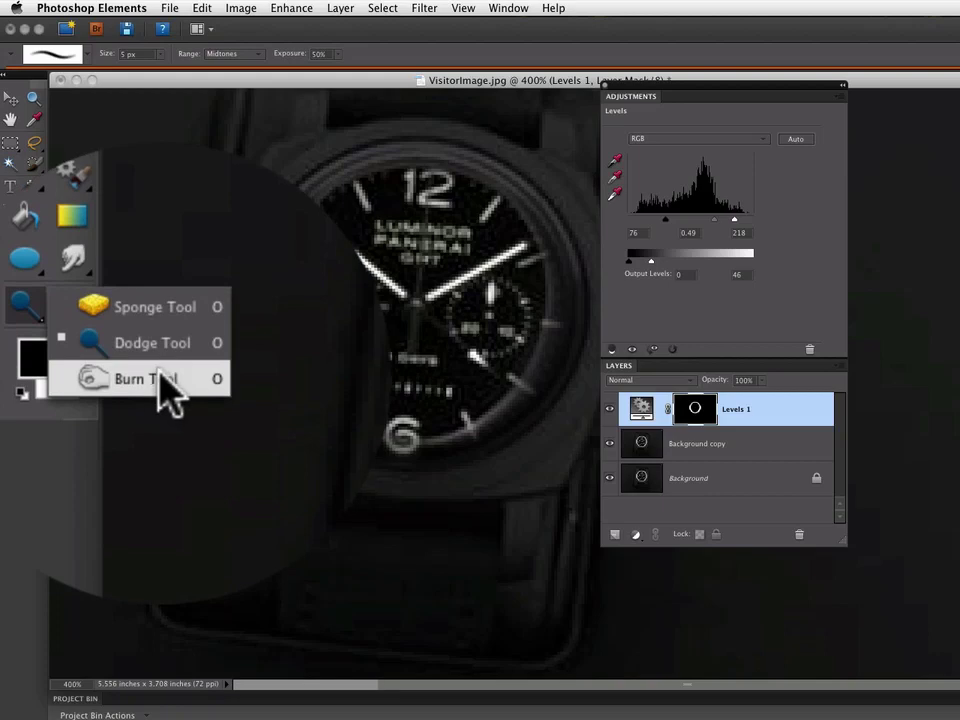
{"action": "left_click", "coordinate": [81, 386]}
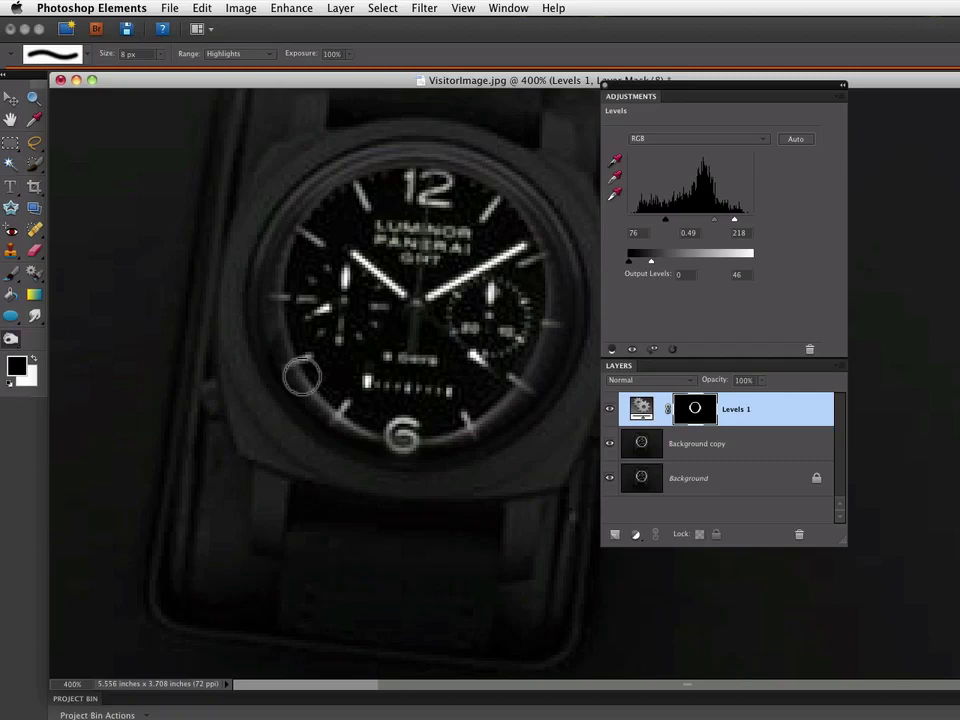
On Background copy, burn down glare over the 6 numeral, nearby tick and dial edge
{"action": "left_click", "coordinate": [687, 455]}
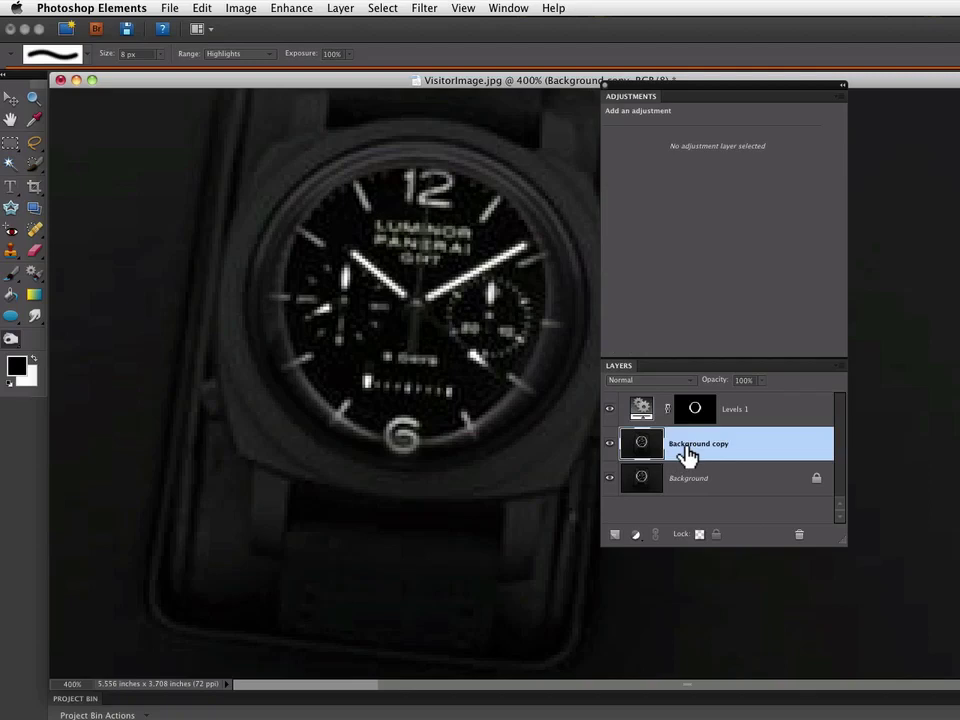
{"action": "left_click", "coordinate": [345, 415]}
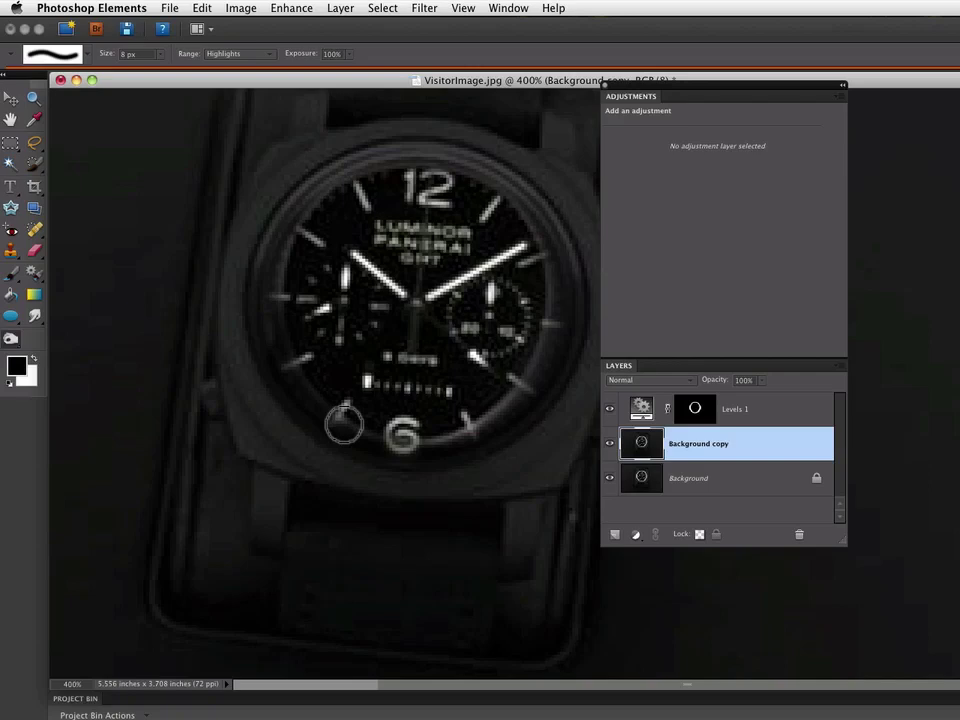
{"action": "left_click_drag", "start_coordinate": [344, 426], "coordinate": [336, 430]}
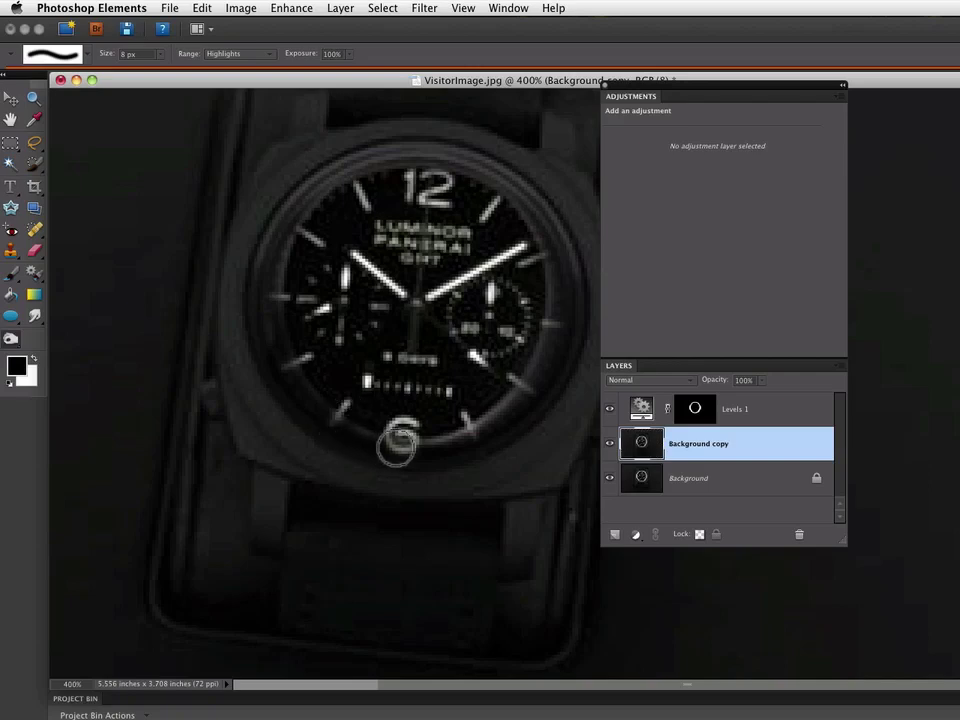
{"action": "mouse_move", "coordinate": [354, 427]}
{"action": "left_mouse_down"}
{"action": "mouse_move", "coordinate": [438, 448]}
{"action": "mouse_move", "coordinate": [428, 438]}
{"action": "mouse_move", "coordinate": [463, 430]}
{"action": "mouse_move", "coordinate": [422, 428]}
{"action": "left_mouse_up"}
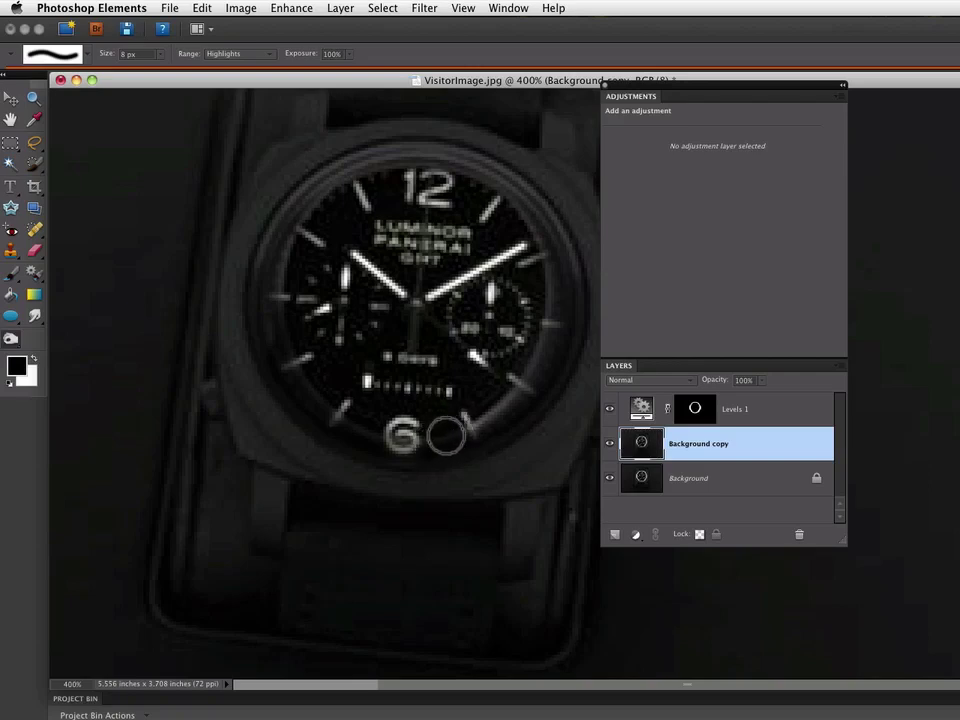
{"action": "mouse_move", "coordinate": [446, 436]}
{"action": "left_mouse_down"}
{"action": "mouse_move", "coordinate": [467, 450]}
{"action": "mouse_move", "coordinate": [482, 411]}
{"action": "left_mouse_up"}
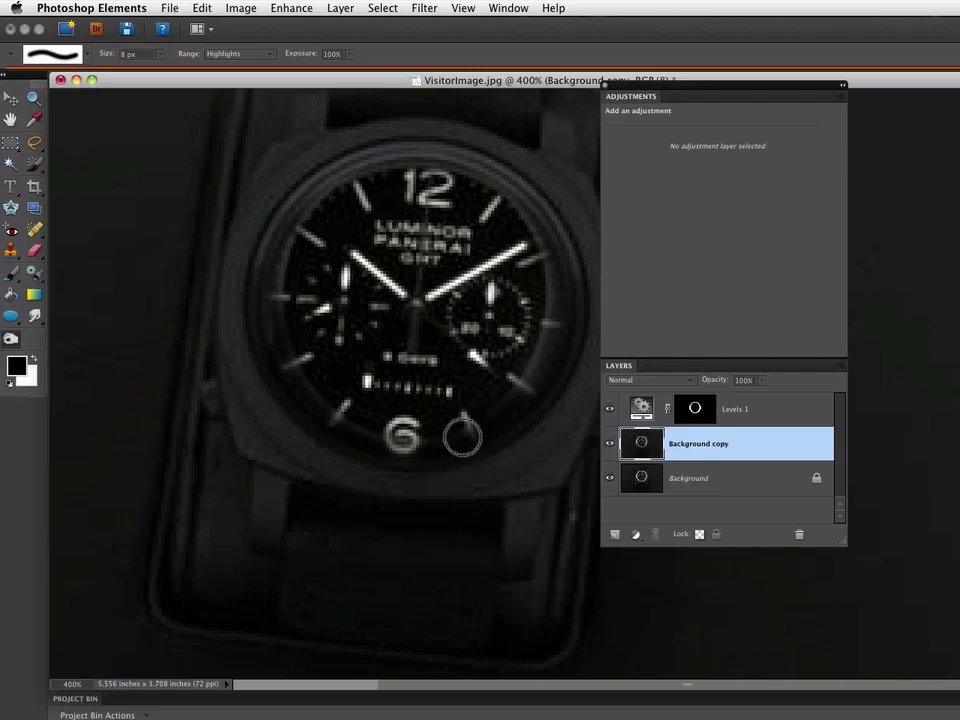
{"action": "left_click", "coordinate": [462, 437]}
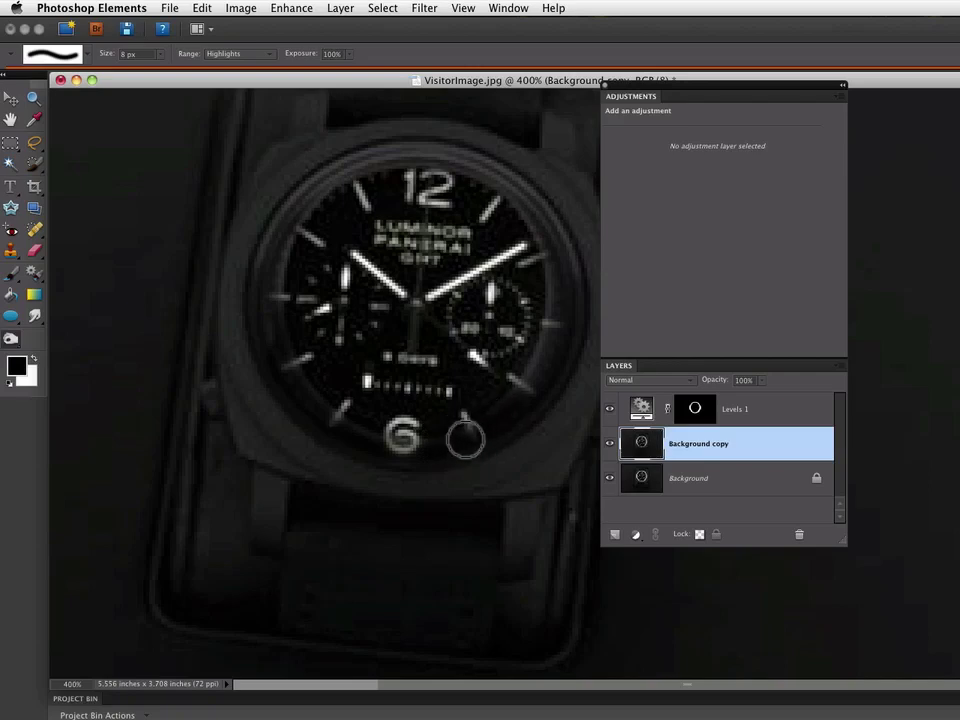
{"action": "left_click", "coordinate": [536, 362]}
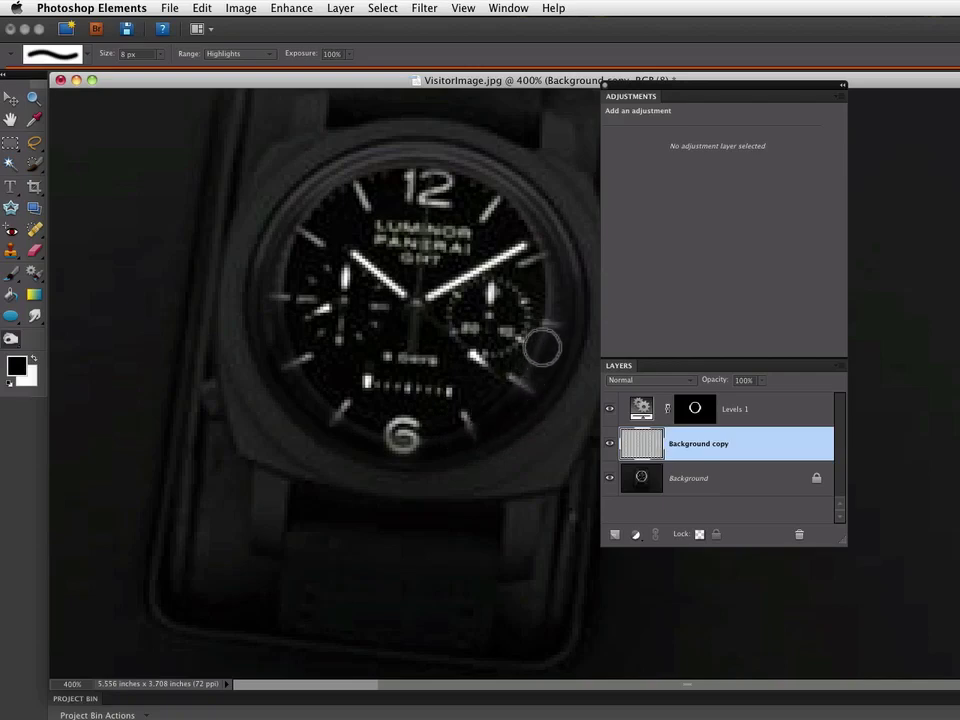
{"action": "left_click", "coordinate": [312, 250]}
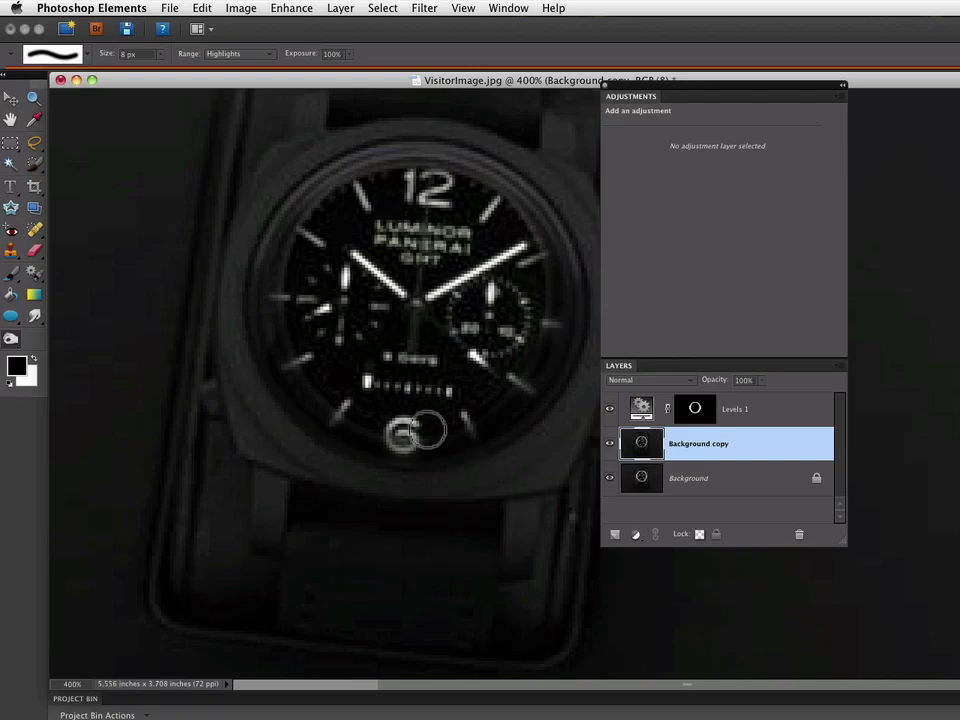
{"action": "mouse_move", "coordinate": [409, 446]}
{"action": "left_mouse_down"}
{"action": "mouse_move", "coordinate": [403, 429]}
{"action": "mouse_move", "coordinate": [394, 441]}
{"action": "mouse_move", "coordinate": [405, 429]}
{"action": "mouse_move", "coordinate": [407, 438]}
{"action": "left_mouse_up"}
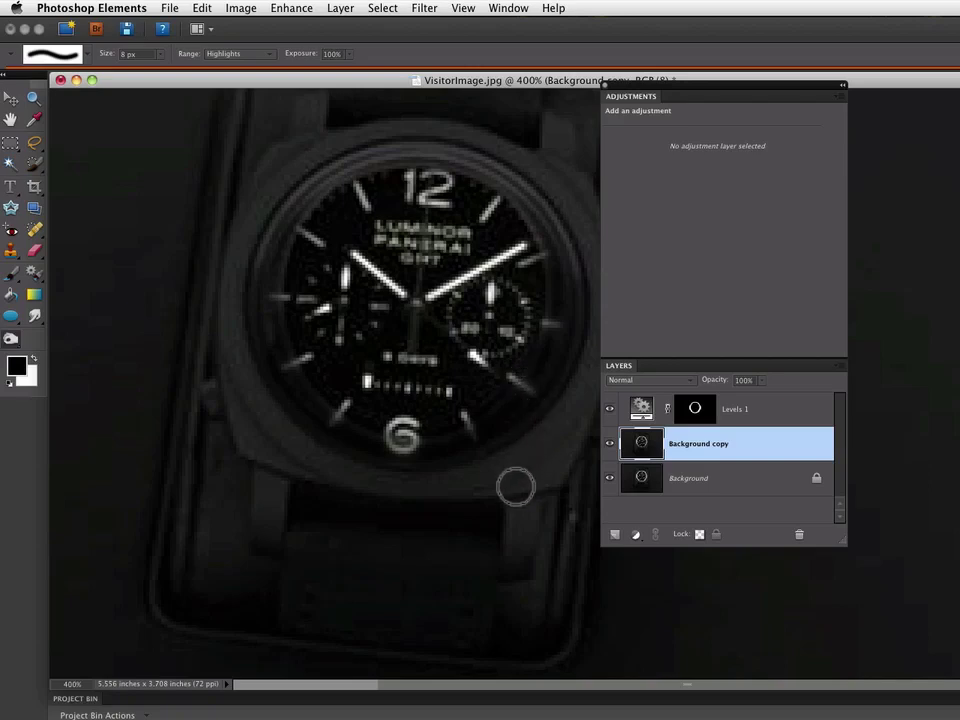
Target the Levels 1 mask and pick a black 3 px Brush at 50% opacity
{"action": "left_click", "coordinate": [697, 410]}
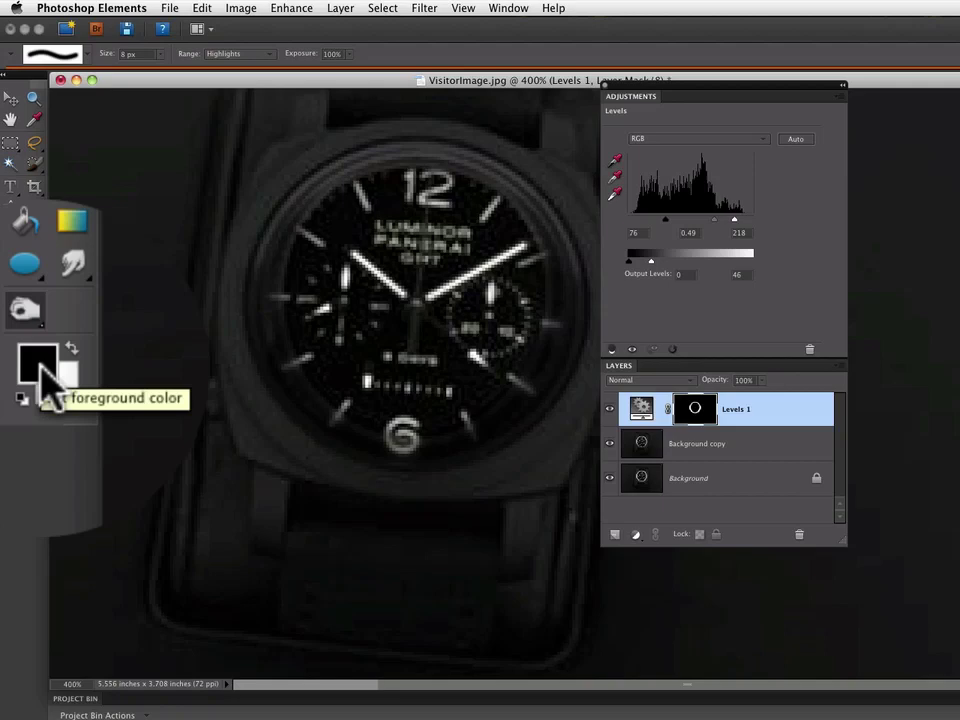
{"action": "left_click", "coordinate": [28, 290]}
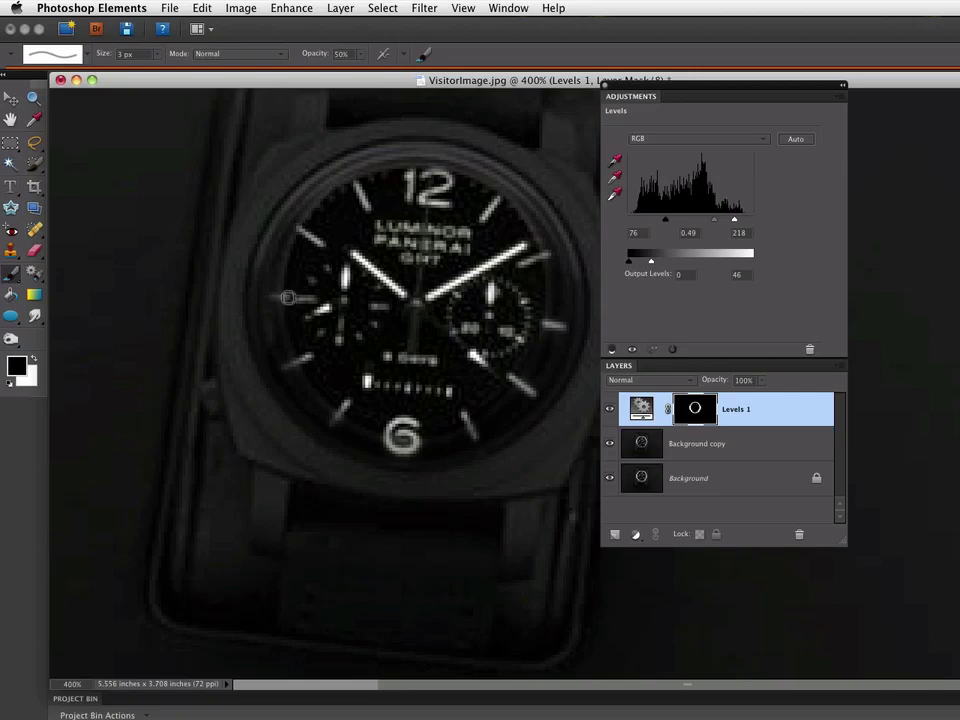
Paint black on the Levels 1 mask over the hour markers to restore their brightness
{"action": "left_click_drag", "start_coordinate": [287, 297], "coordinate": [316, 318]}
{"action": "left_click_drag", "start_coordinate": [308, 356], "coordinate": [298, 364]}
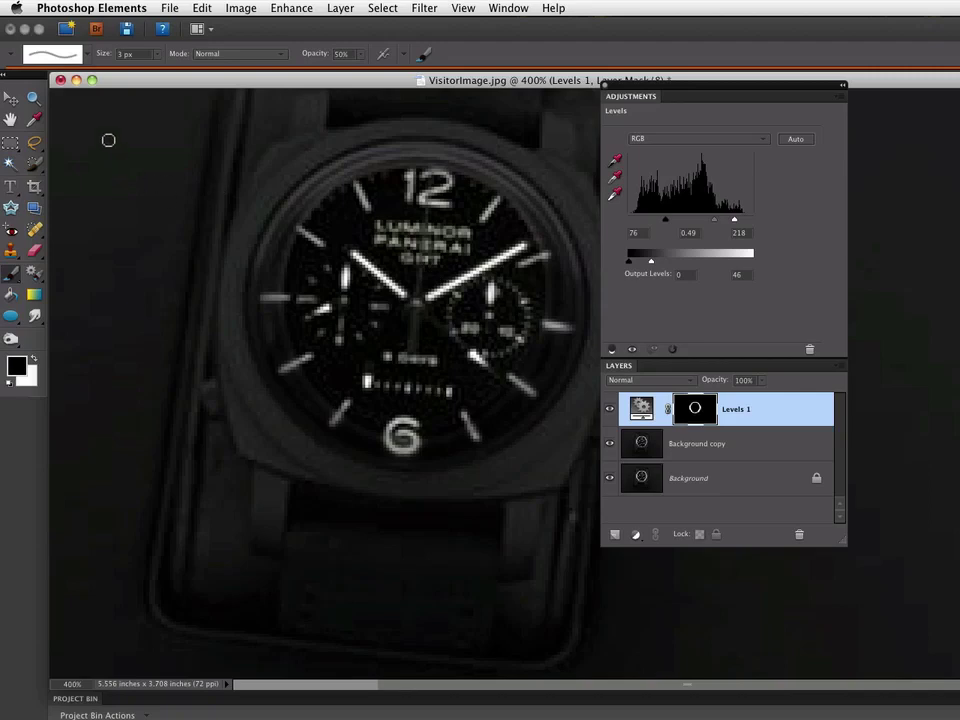
Zoom the watch photo to 100%, then hide and restore the adjustment layers to compare with the original
{"action": "double_click", "coordinate": [33, 100]}
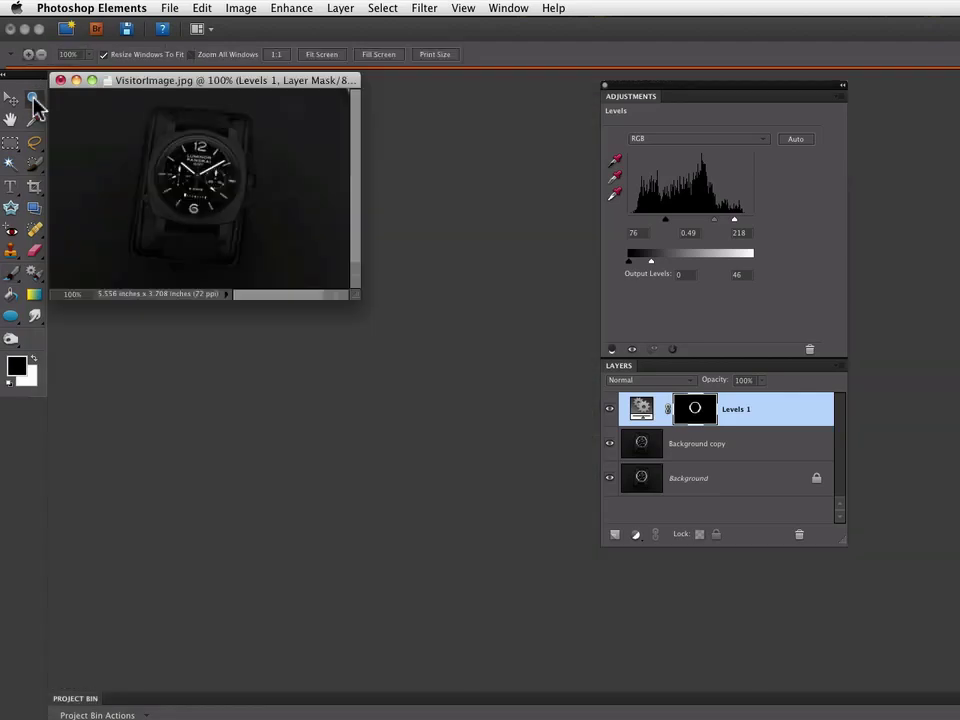
{"action": "left_click", "coordinate": [609, 484], "text": "alt"}
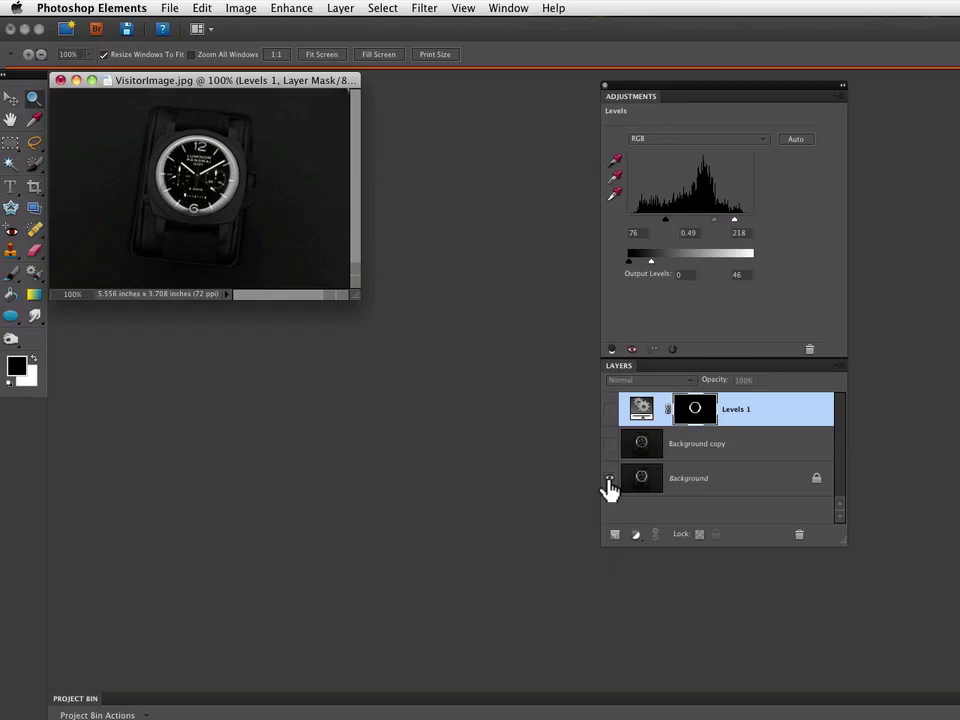
{"action": "left_click", "coordinate": [609, 484], "text": "alt"}
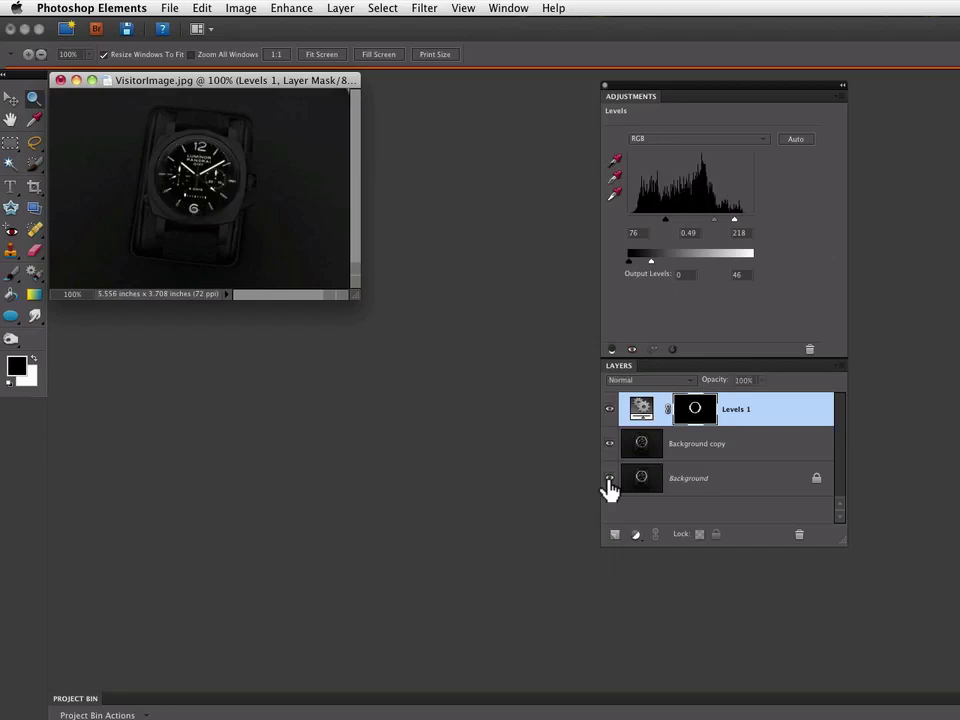